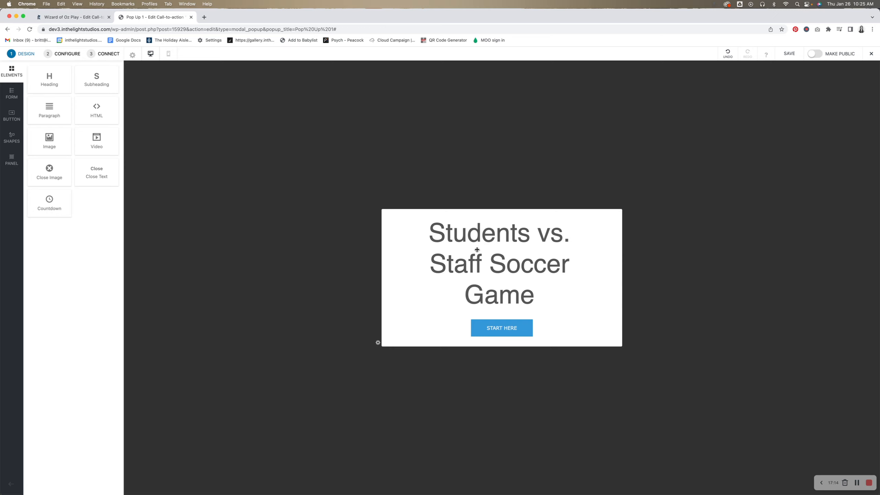
- Switch to the mobile layout and move the START HERE button and the heading lower in the popup
{"action": "left_click", "coordinate": [166, 55]}
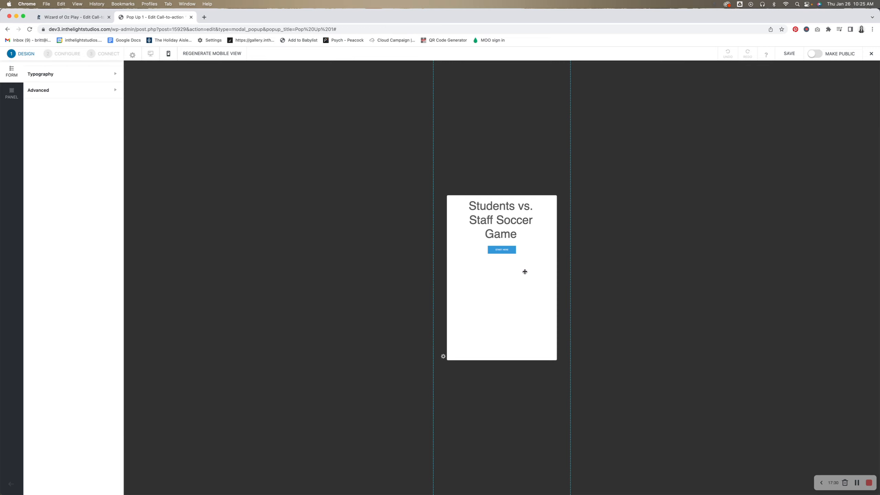
{"action": "left_click_drag", "start_coordinate": [504, 249], "coordinate": [509, 312]}
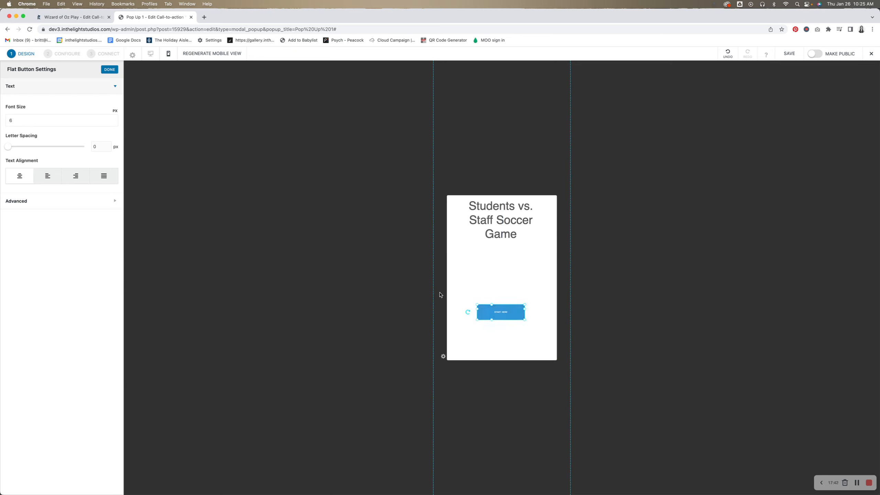
{"action": "left_click", "coordinate": [504, 236]}
{"action": "left_click_drag", "start_coordinate": [510, 225], "coordinate": [509, 266]}
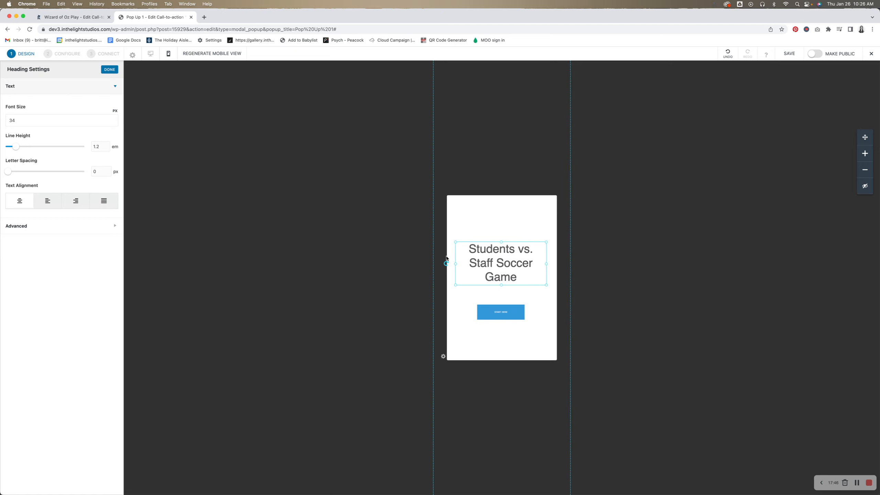
- Set the mobile button's font size to 13 px
{"action": "left_click", "coordinate": [516, 319]}
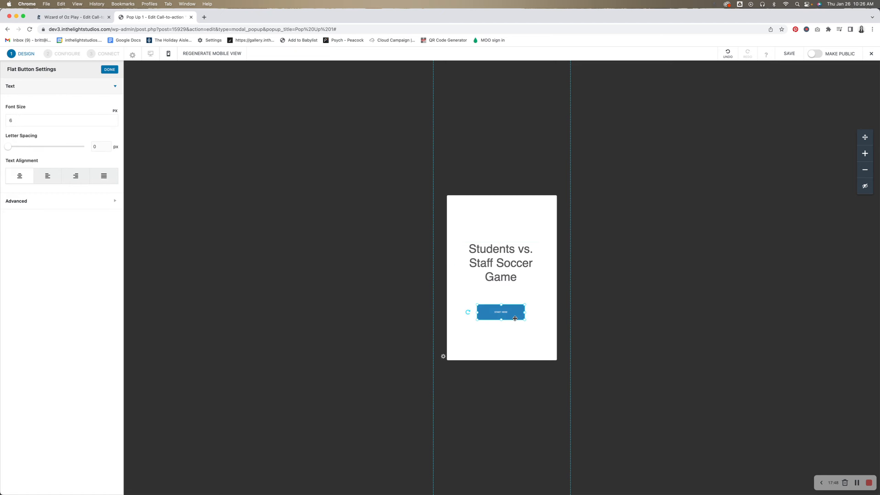
{"action": "left_click", "coordinate": [38, 120]}
{"action": "left_click", "coordinate": [530, 300]}
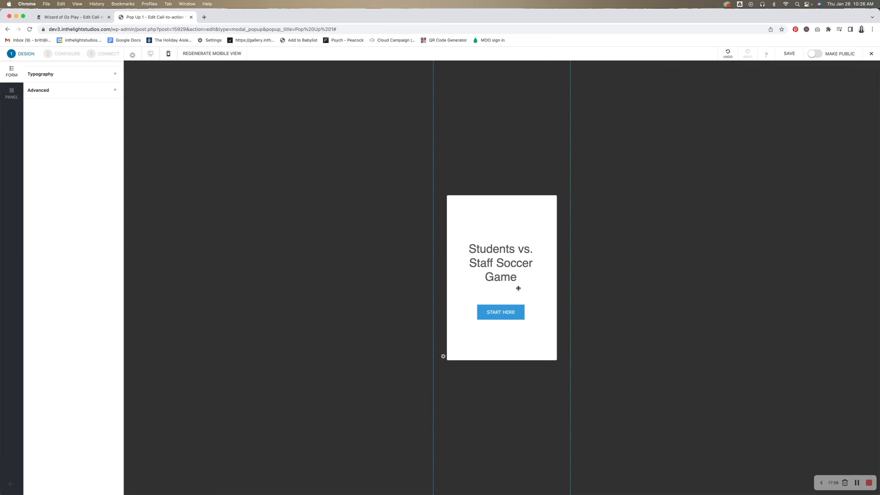
{"action": "left_click", "coordinate": [513, 263]}
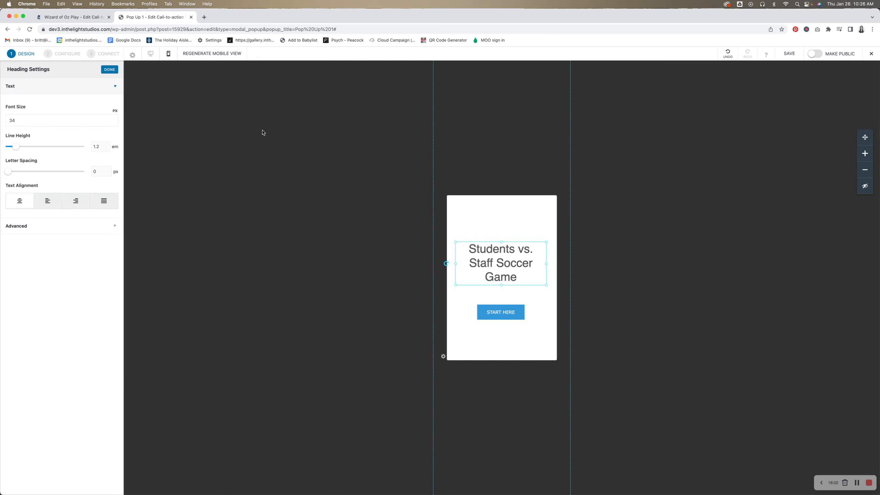
- Hide the Students vs. Staff Soccer Game heading in the mobile layout
{"action": "left_click", "coordinate": [155, 56]}
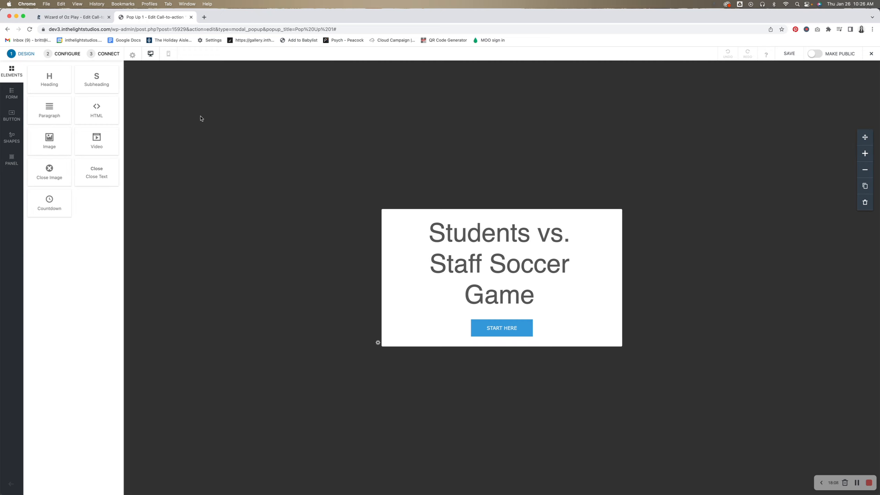
{"action": "left_click", "coordinate": [169, 54]}
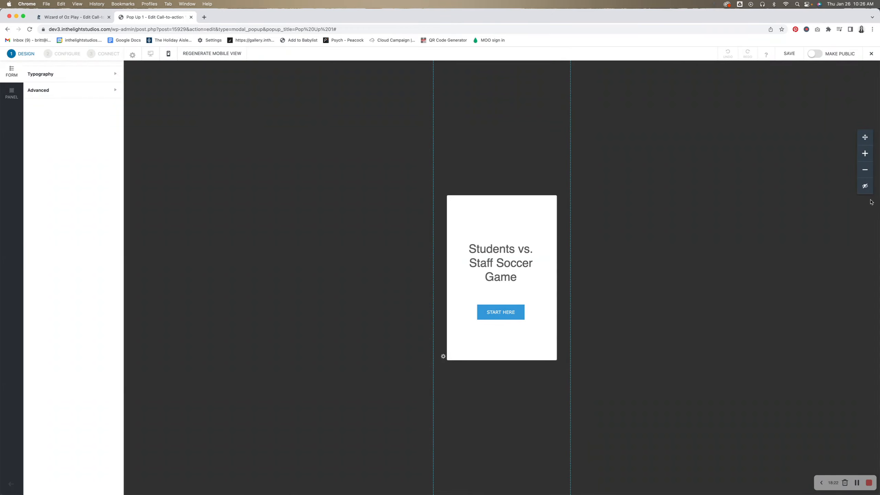
{"action": "left_click", "coordinate": [509, 266]}
{"action": "left_click", "coordinate": [865, 187]}
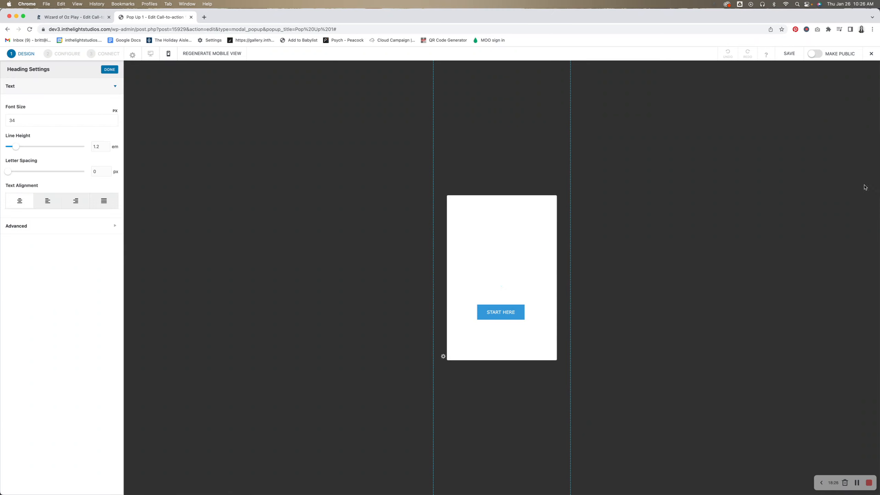
{"action": "left_click", "coordinate": [494, 253]}
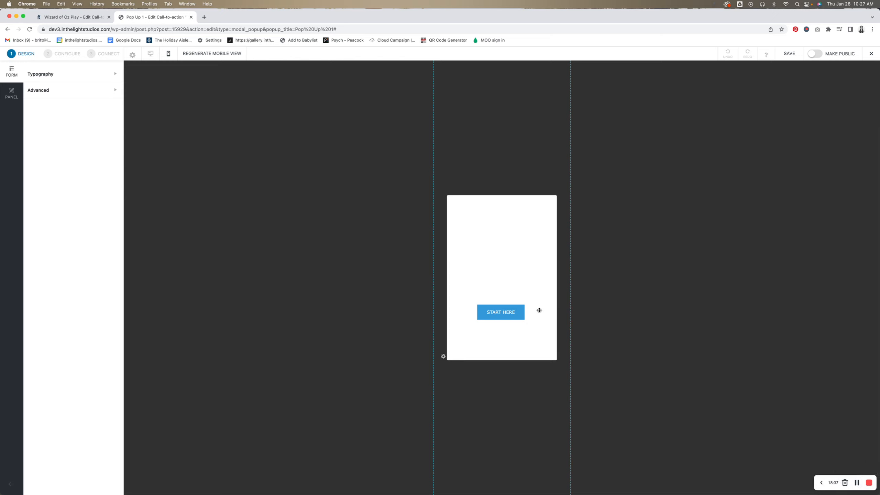
- Regenerate the mobile view from the desktop design, accepting the reset
{"action": "left_click", "coordinate": [518, 312]}
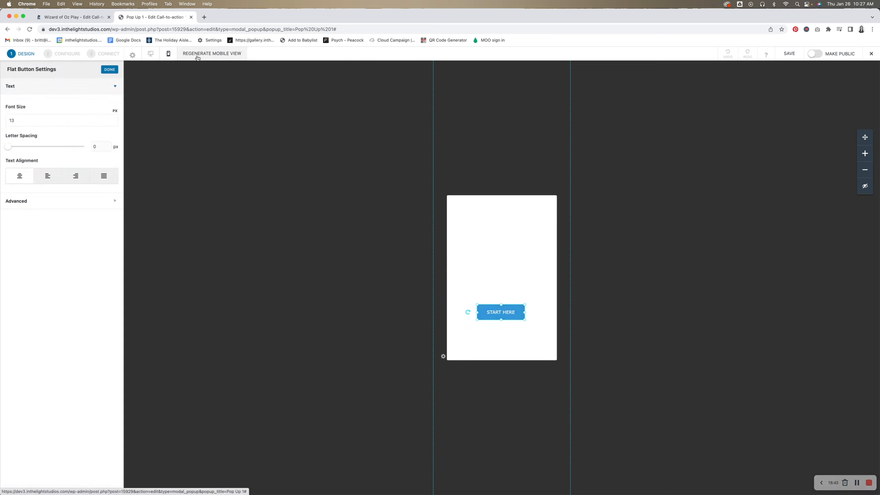
{"action": "left_click", "coordinate": [213, 55]}
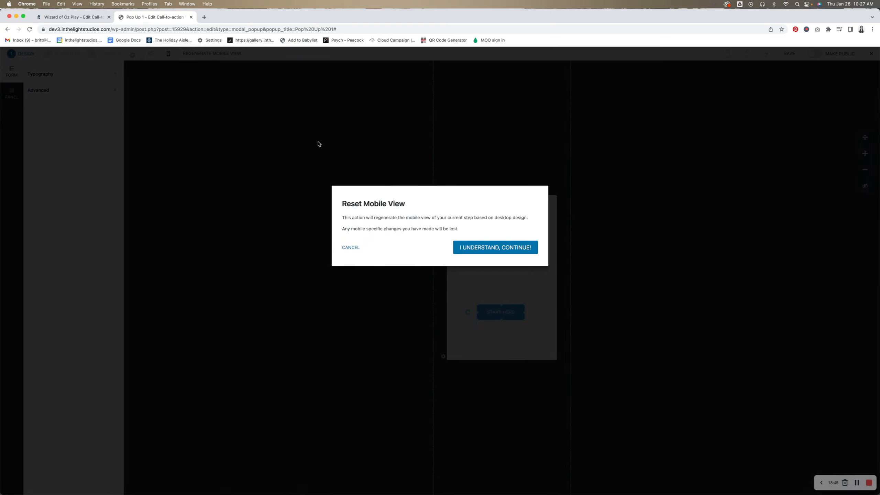
{"action": "left_click", "coordinate": [475, 247]}
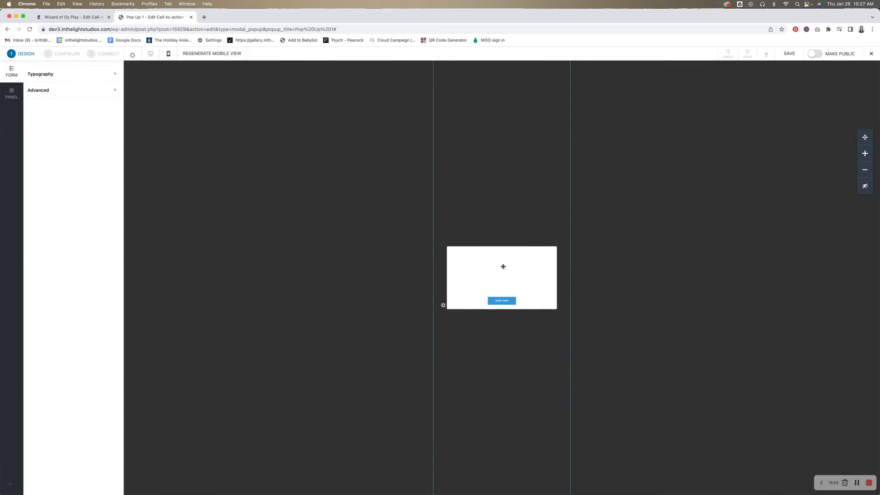
- Compare the heading and button between the desktop and mobile layouts
{"action": "left_click", "coordinate": [856, 483]}
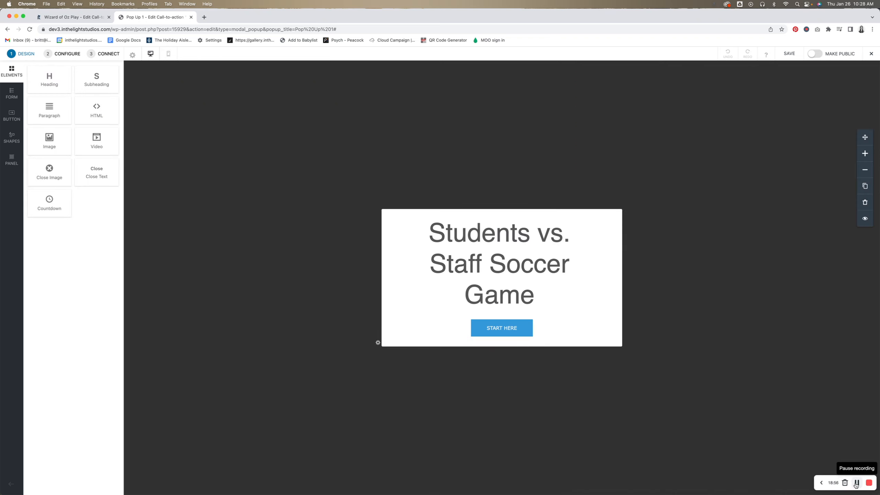
{"action": "left_click", "coordinate": [502, 272]}
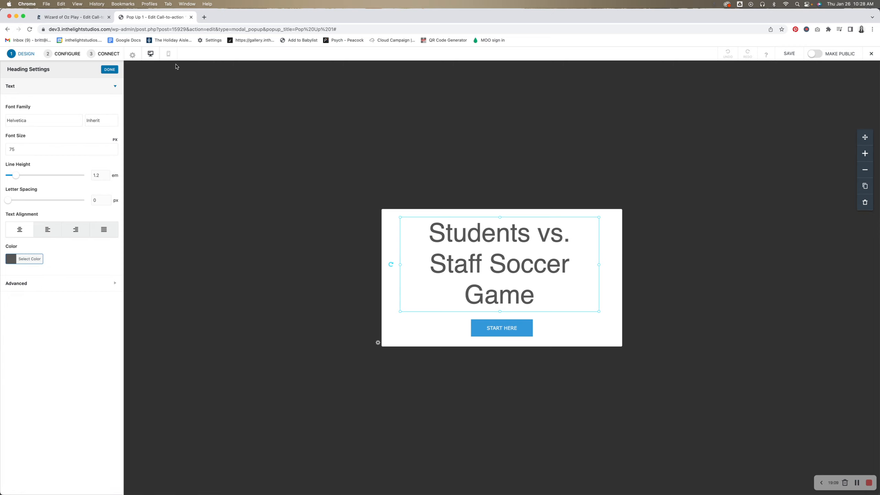
{"action": "left_click", "coordinate": [169, 55]}
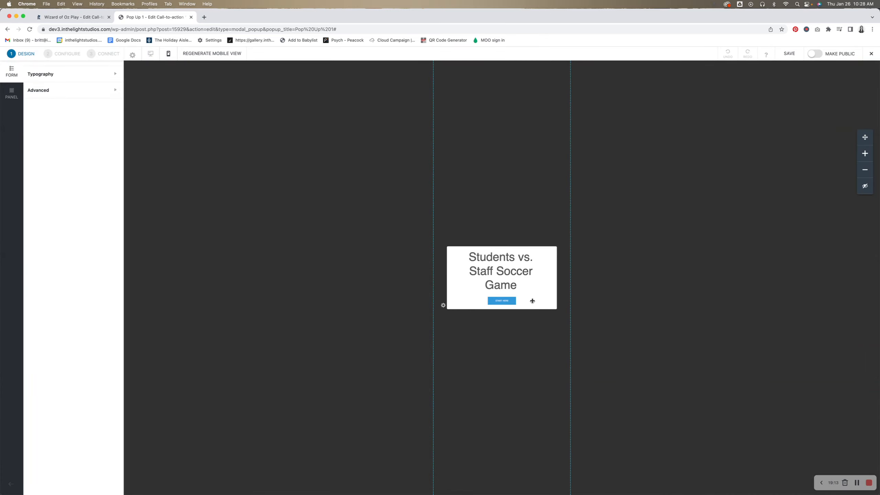
{"action": "left_click", "coordinate": [151, 53]}
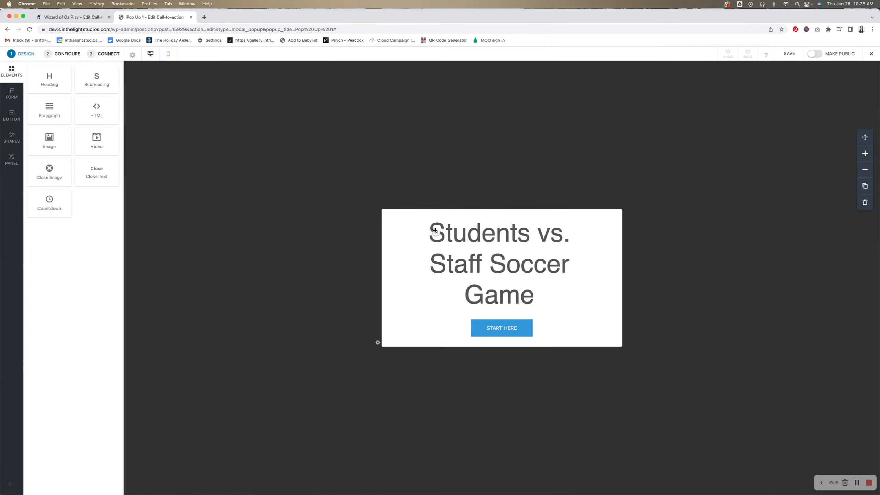
- Add a close icon to the popup's top-right corner
{"action": "left_click_drag", "start_coordinate": [609, 216], "coordinate": [614, 217]}
{"action": "left_click", "coordinate": [641, 240]}
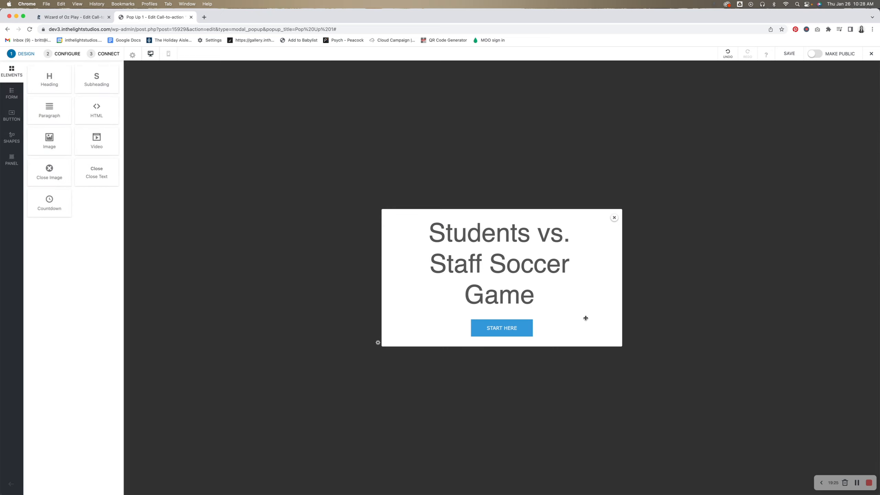
- Change the button text to Sign up
{"action": "left_click", "coordinate": [498, 332]}
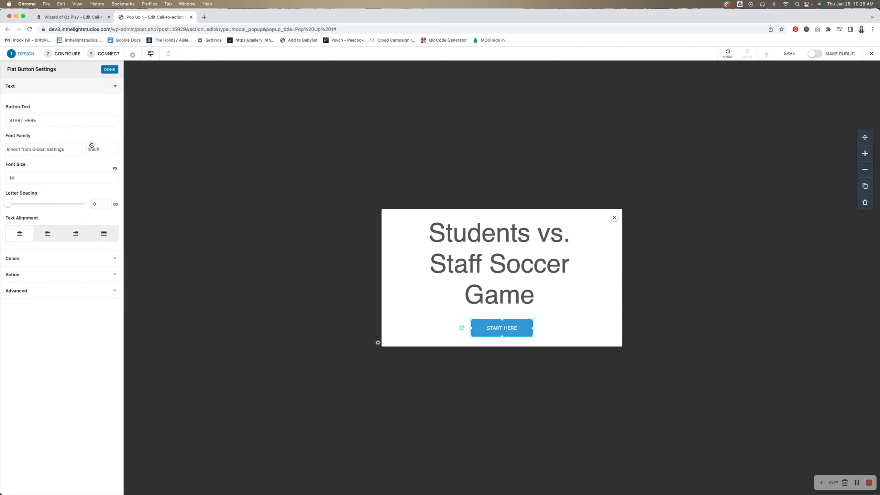
{"action": "triple_click", "coordinate": [84, 121]}
{"action": "type", "text": "Get Tic"}
{"action": "key", "text": "super+a"}
{"action": "type", "text": "Sign"}
{"action": "left_click", "coordinate": [345, 258]}
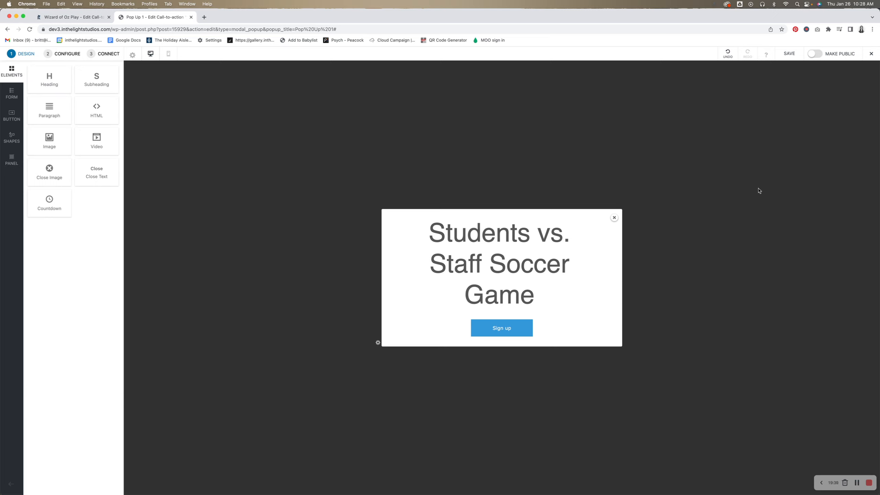
- Save the popup and make it public
{"action": "left_click", "coordinate": [790, 54]}
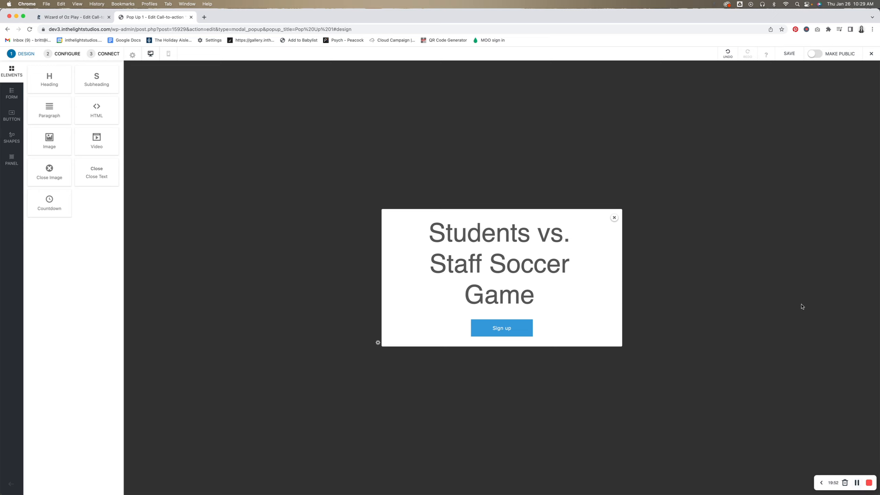
{"action": "left_click", "coordinate": [816, 54]}
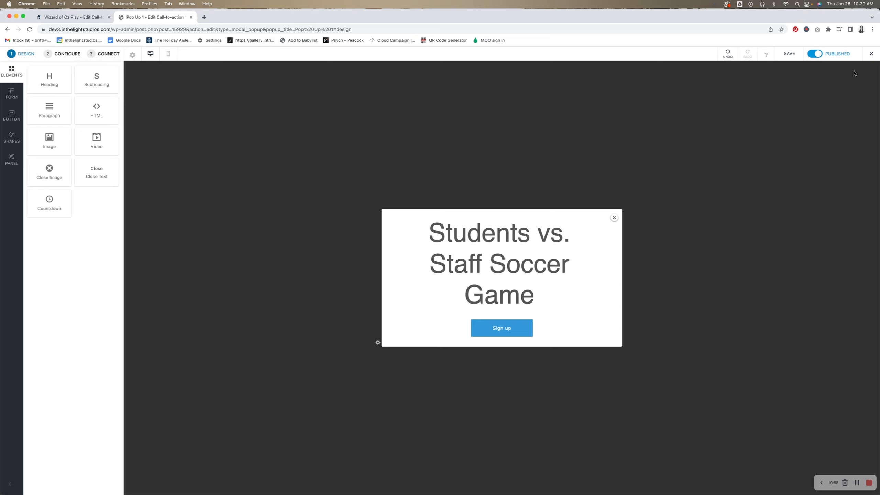
- Exit the editor to view the live site and scroll through the homepage
{"action": "left_click", "coordinate": [872, 56]}
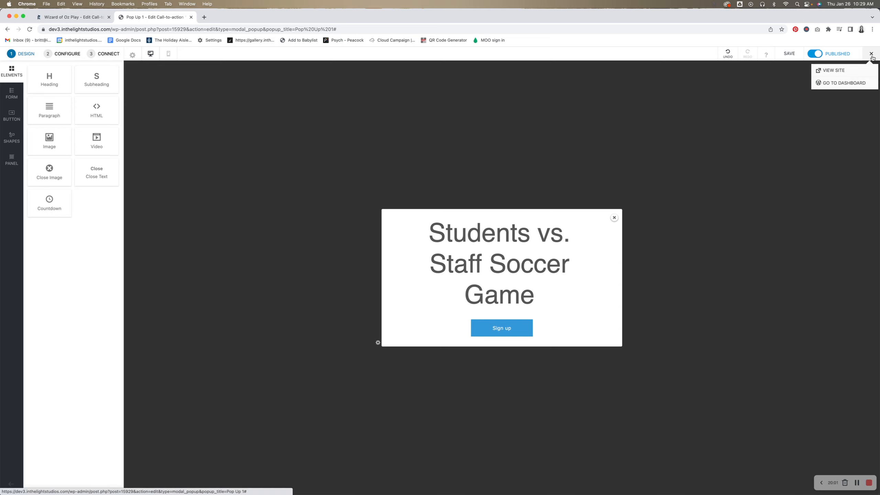
{"action": "left_click", "coordinate": [857, 71]}
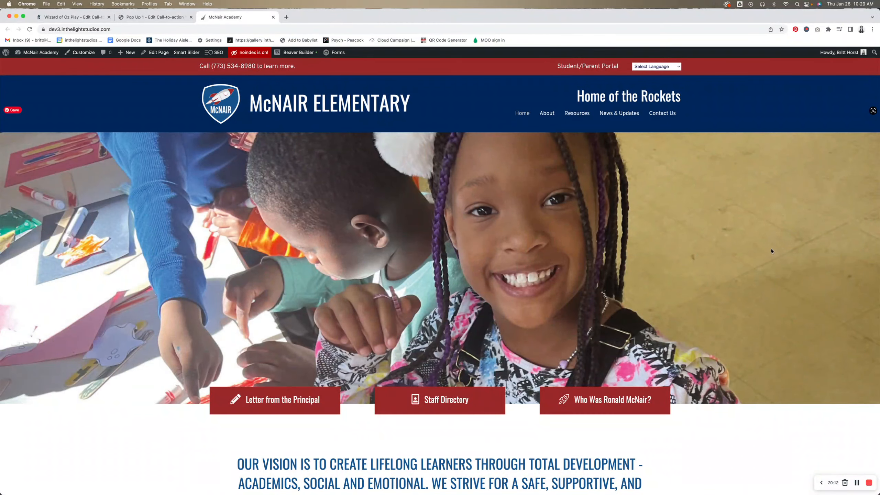
{"action": "scroll", "coordinate": [771, 251], "scroll_direction": "down", "scroll_amount": 3}
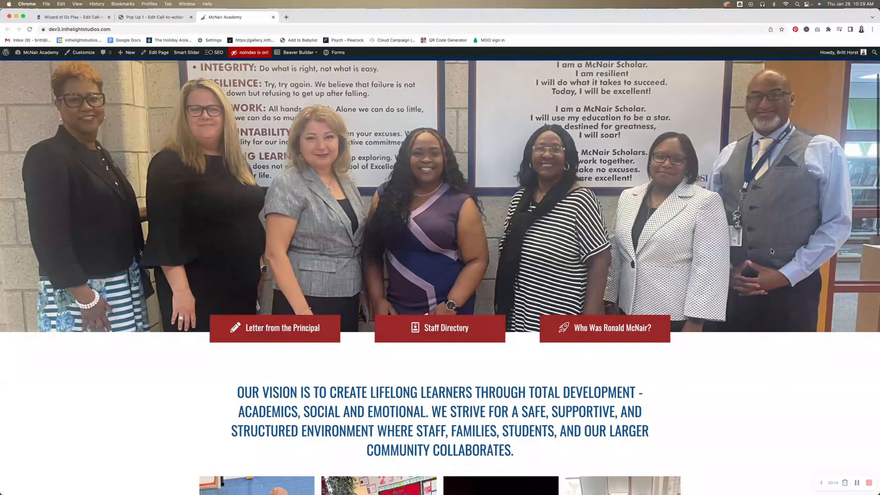
{"action": "scroll", "coordinate": [772, 251], "scroll_direction": "down", "scroll_amount": 12}
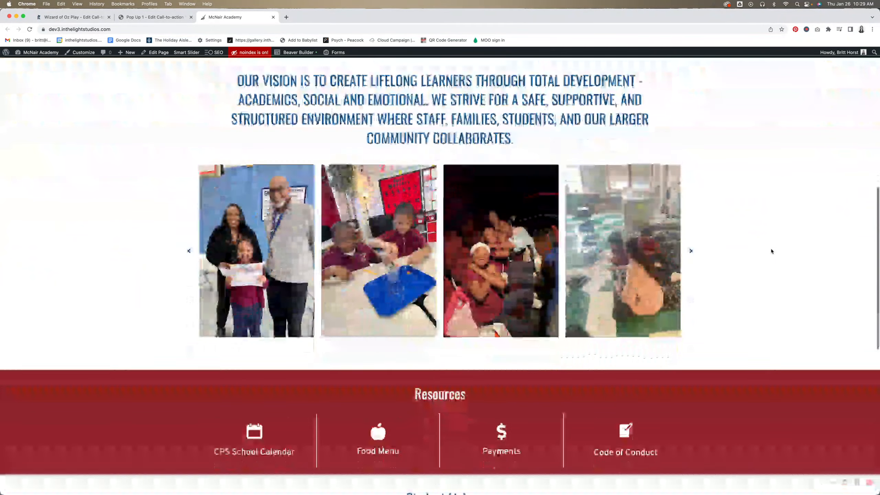
{"action": "scroll", "coordinate": [772, 251], "scroll_direction": "up", "scroll_amount": 15}
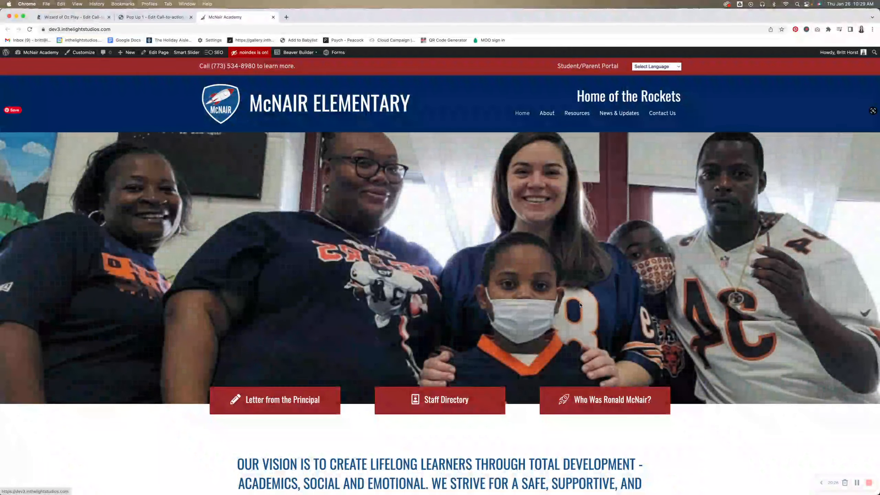
- Close the soccer game popup on the live homepage
{"action": "left_click", "coordinate": [856, 482]}
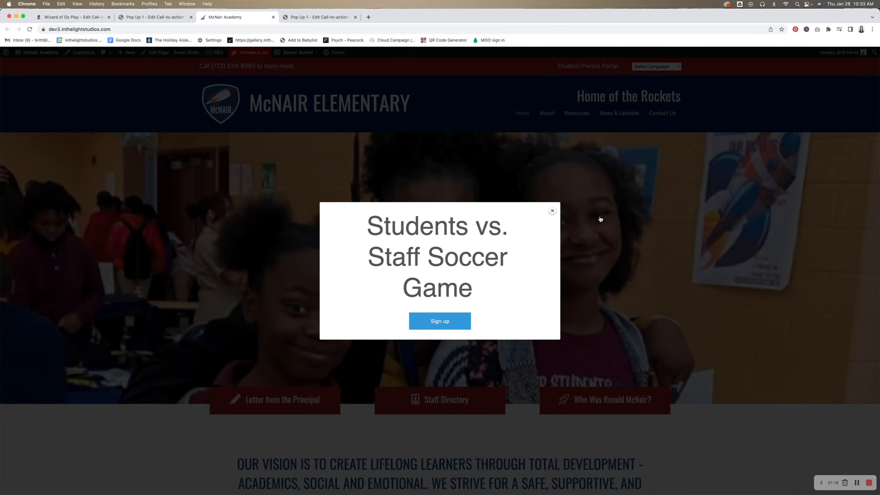
{"action": "left_click", "coordinate": [553, 212]}
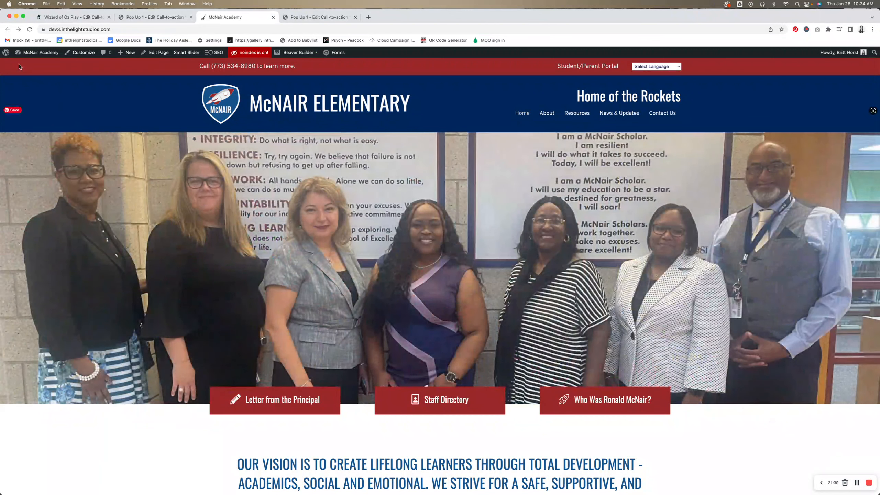
- Open the Convert Pro dashboard and switch Pop Up 1's status off
{"action": "left_click", "coordinate": [34, 54]}
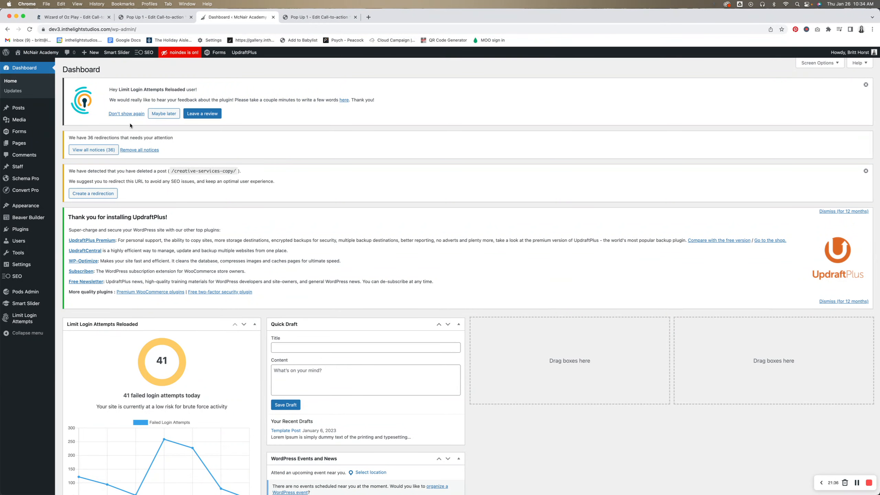
{"action": "left_click", "coordinate": [34, 191]}
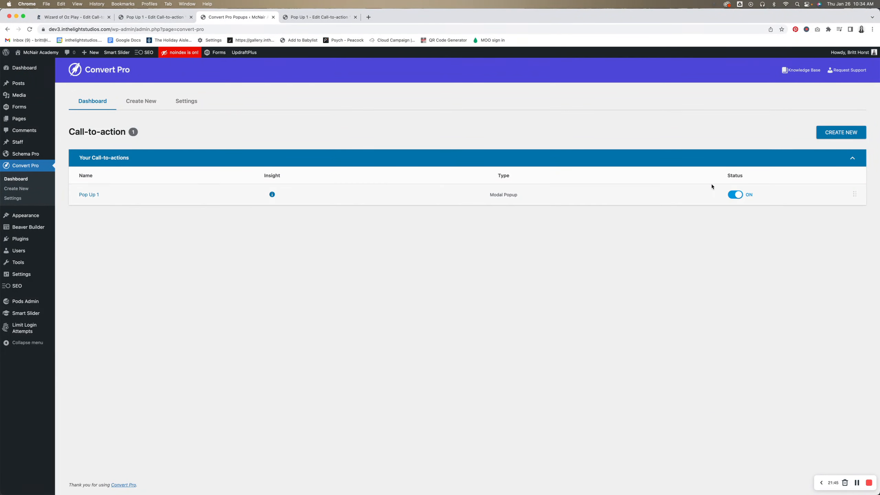
{"action": "left_click", "coordinate": [736, 195]}
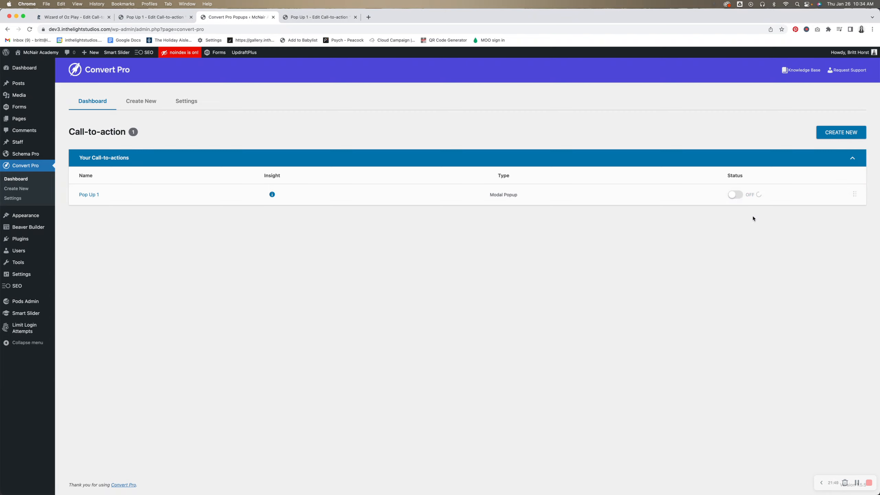